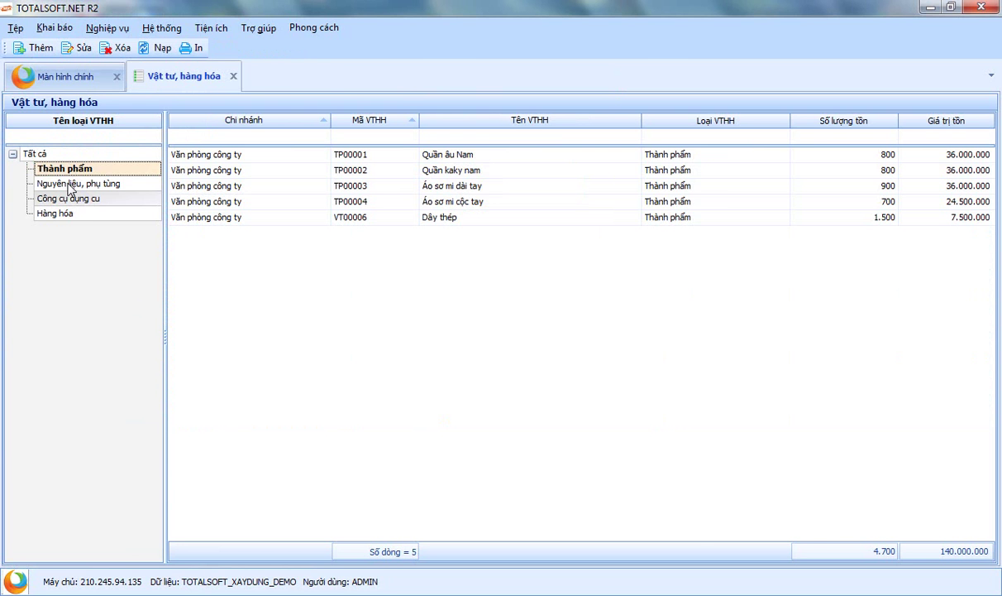
Review the item list by category: Nguyên liệu, phụ tùng, Công cụ dụng cụ, Hàng hóa and finally Tất cả
{"action": "left_click", "coordinate": [69, 183]}
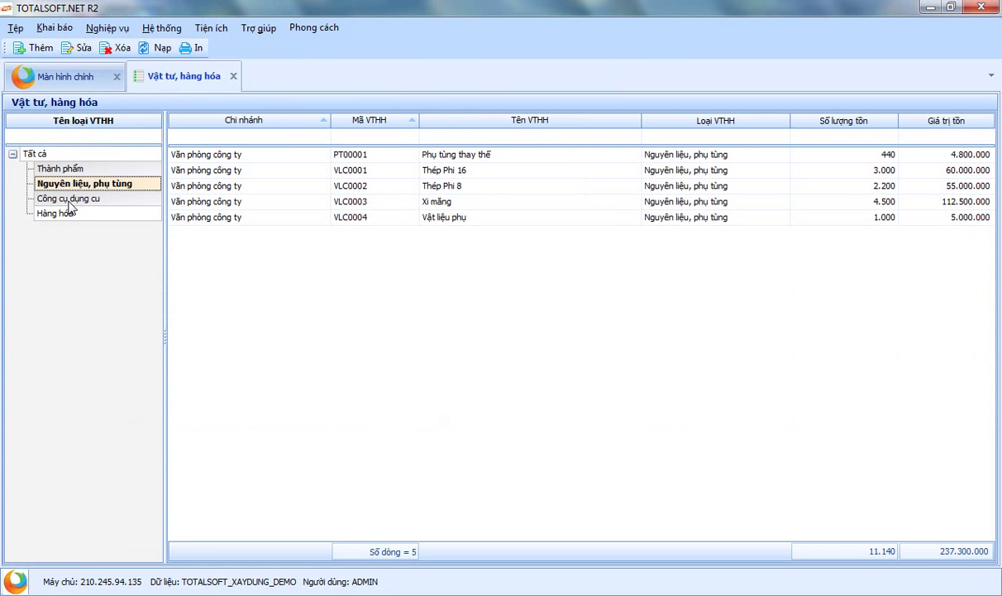
{"action": "left_click", "coordinate": [71, 200]}
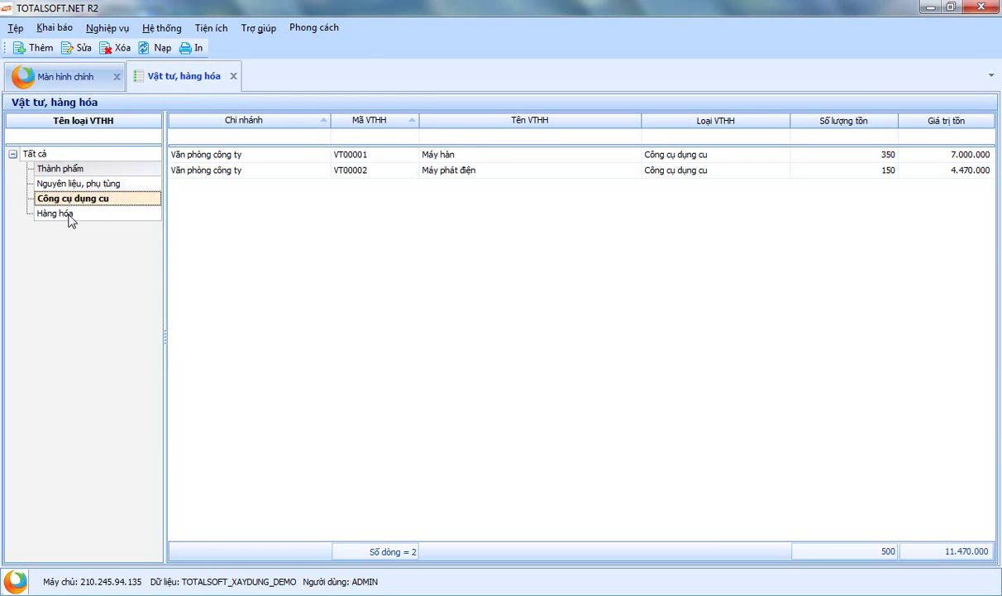
{"action": "left_click", "coordinate": [70, 215]}
{"action": "left_click", "coordinate": [51, 156]}
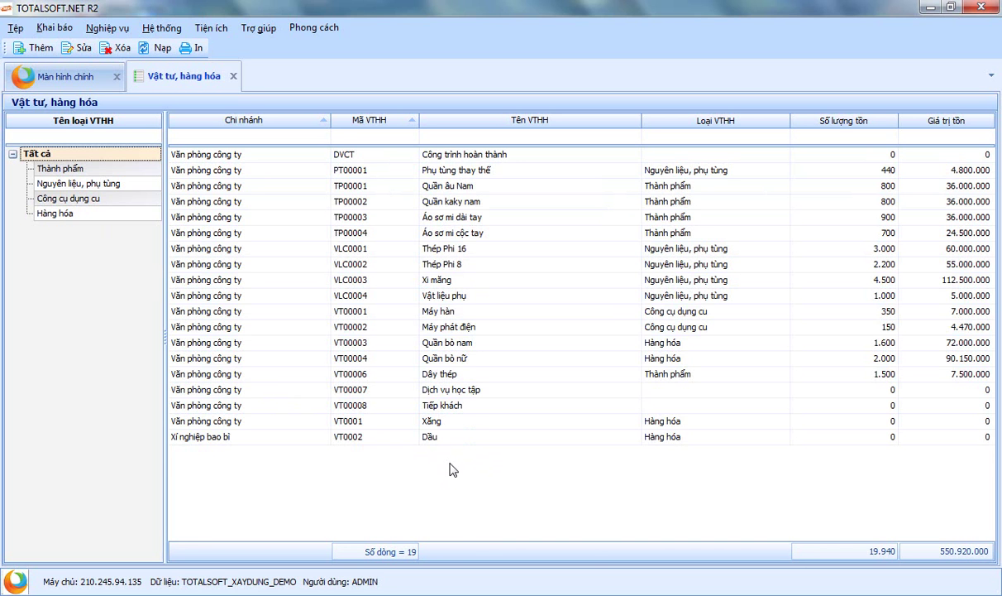
Start a new item record in the Vật tư, hàng hóa list
{"action": "right_click", "coordinate": [425, 438]}
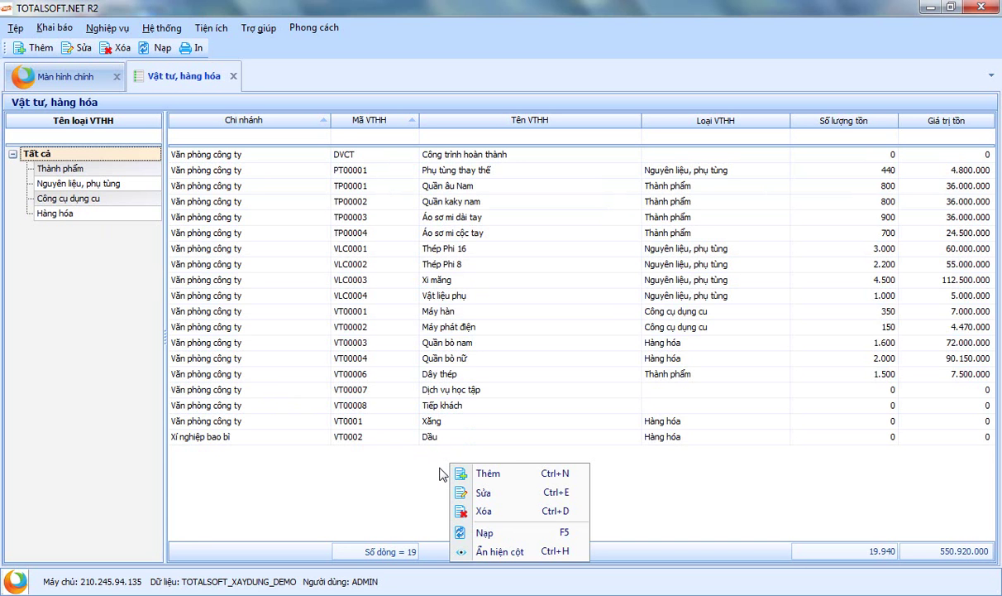
{"action": "key", "text": "Escape"}
{"action": "key", "text": "Insert"}
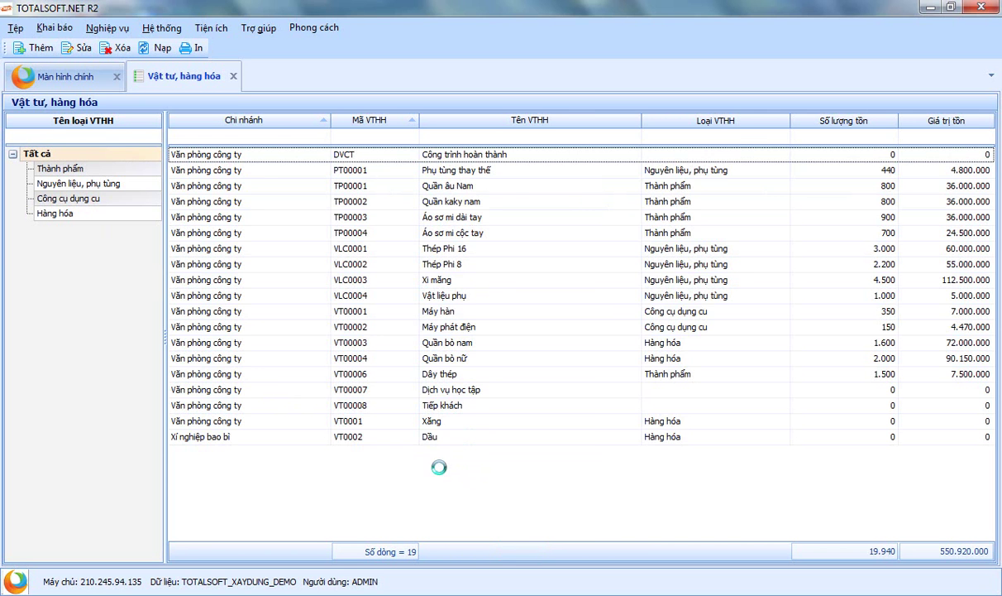
{"action": "left_click_drag", "start_coordinate": [474, 158], "coordinate": [488, 203]}
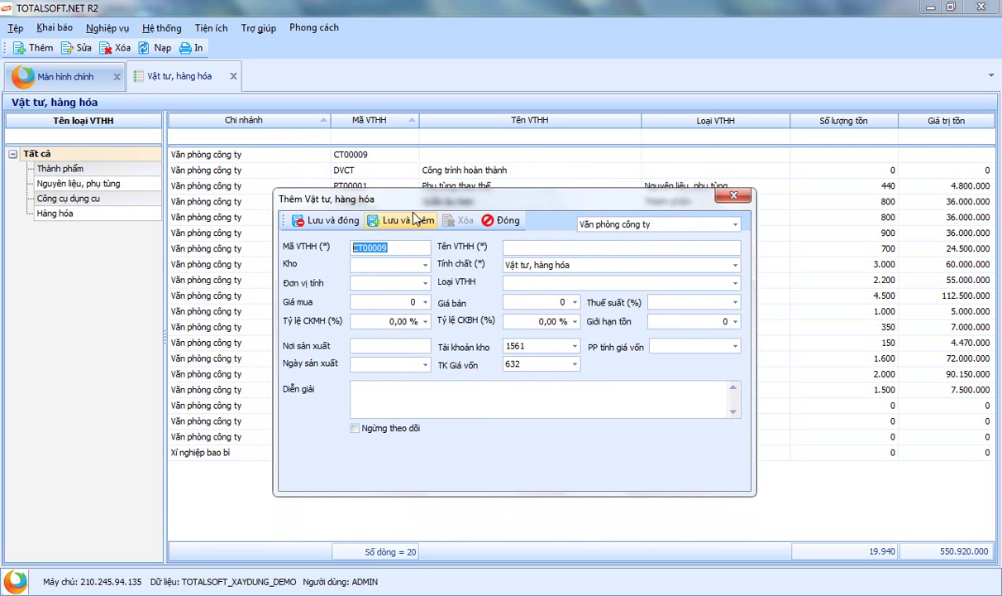
{"action": "left_click_drag", "start_coordinate": [454, 207], "coordinate": [426, 202]}
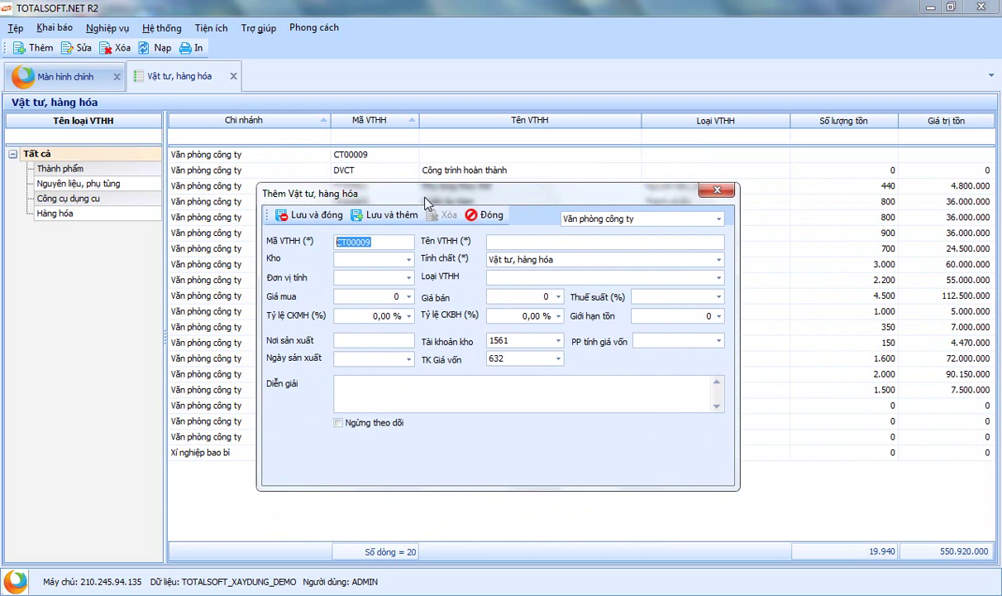
Name the new item "Thep tron" under the code CT00009
{"action": "left_click", "coordinate": [370, 242]}
{"action": "left_click_drag", "start_coordinate": [426, 197], "coordinate": [557, 191]}
{"action": "type", "text": "3"}
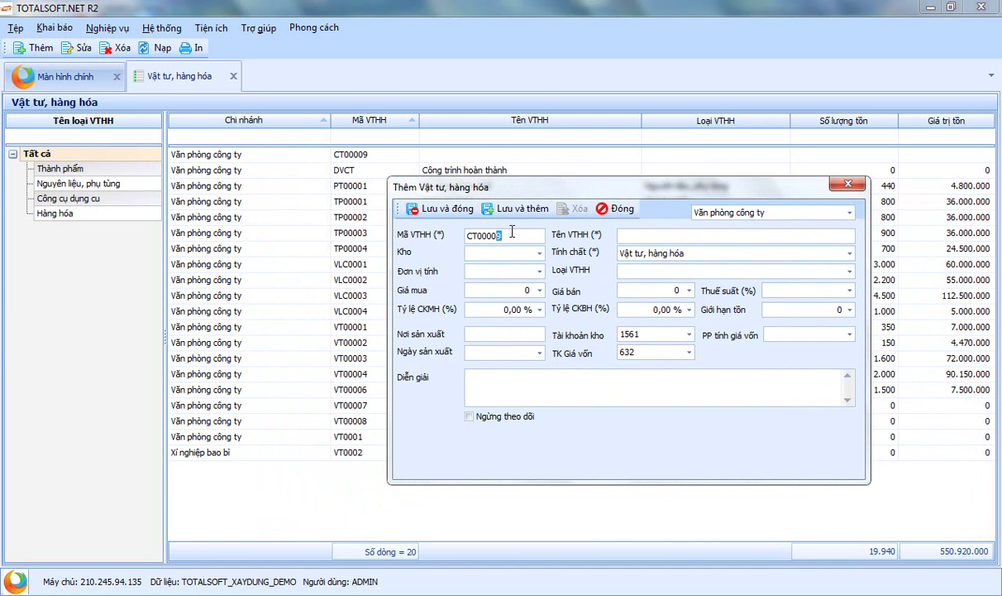
{"action": "left_click", "coordinate": [625, 234]}
{"action": "left_click_drag", "start_coordinate": [595, 195], "coordinate": [584, 256]}
{"action": "type", "text": "Th"}
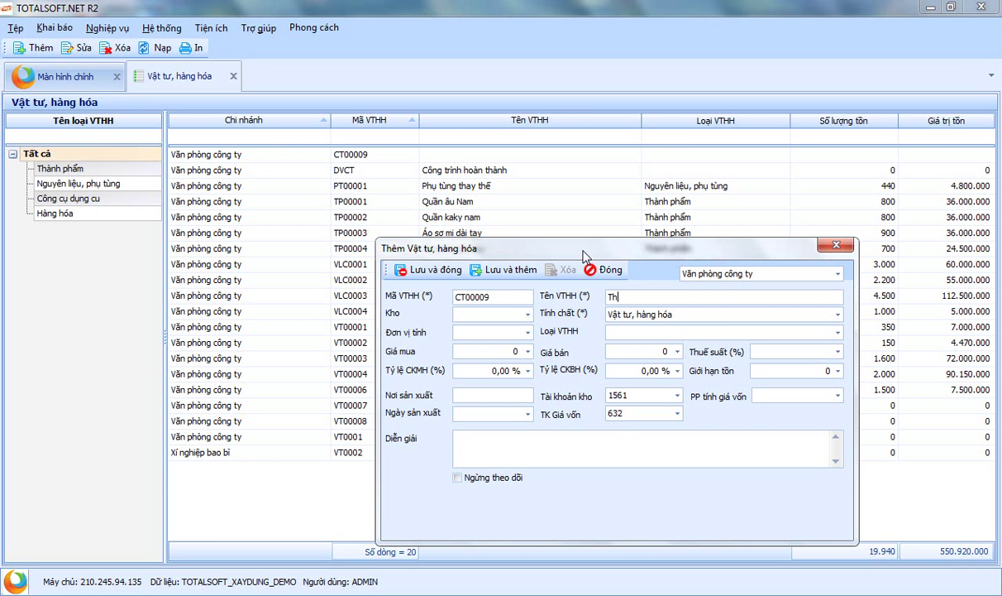
{"action": "type", "text": "ep t"}
Look through the warehouses offered for the item's Kho, without choosing one
{"action": "left_click", "coordinate": [529, 315]}
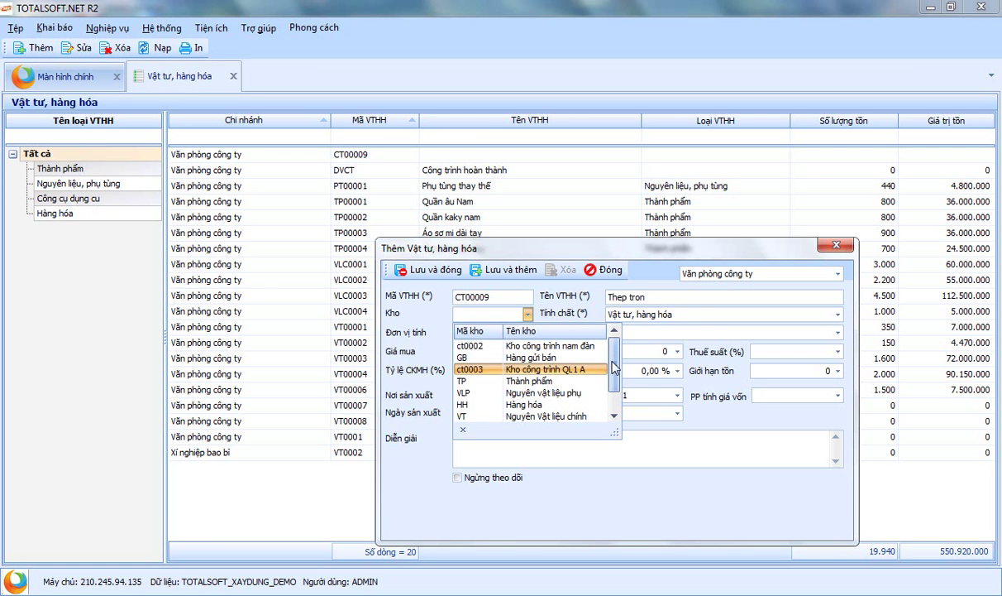
{"action": "scroll", "coordinate": [616, 380], "scroll_direction": "down", "scroll_amount": 1}
{"action": "scroll", "coordinate": [588, 364], "scroll_direction": "up", "scroll_amount": 1}
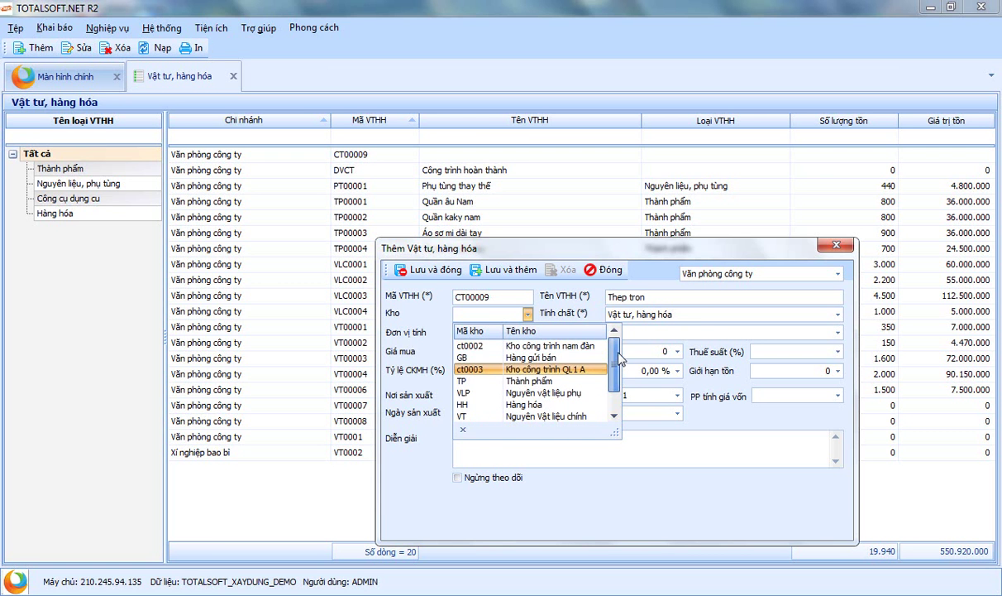
{"action": "left_click", "coordinate": [539, 286]}
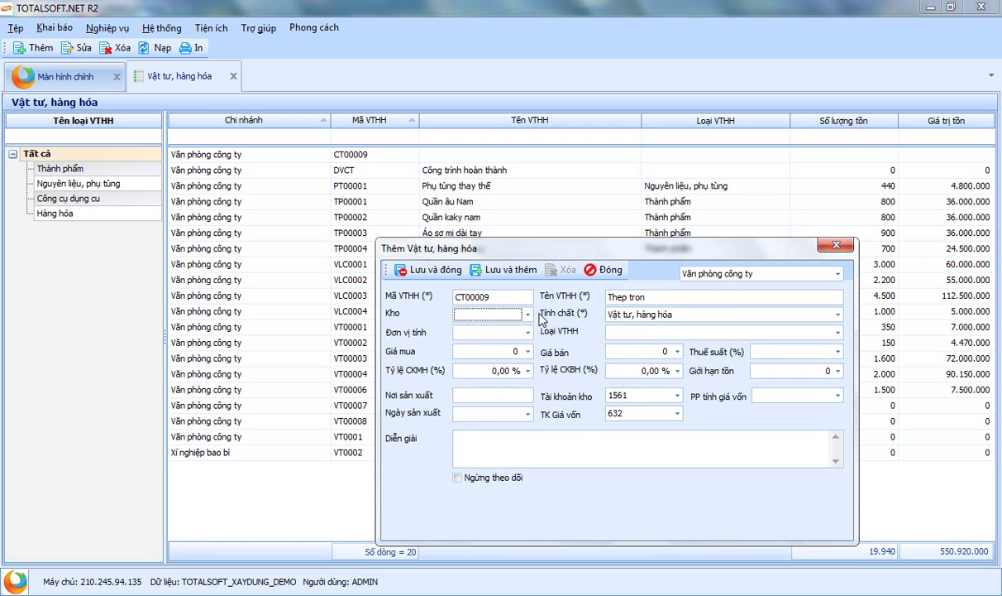
Classify the item with nature Vật tư, hàng hóa and type Nguyên liệu, phụ tùng, measured in kg
{"action": "left_click", "coordinate": [678, 315]}
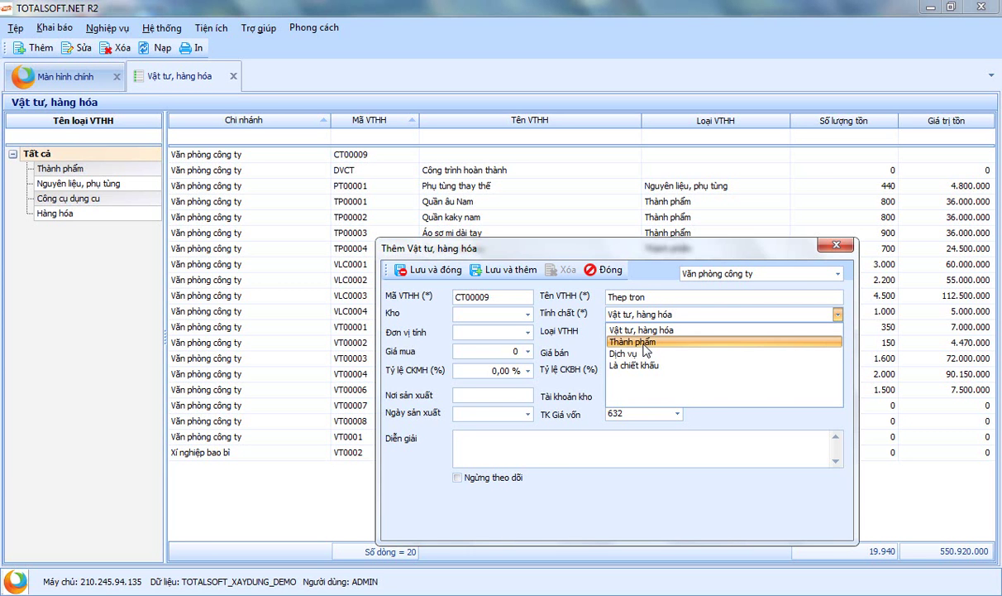
{"action": "left_click", "coordinate": [616, 329]}
{"action": "left_click", "coordinate": [514, 332]}
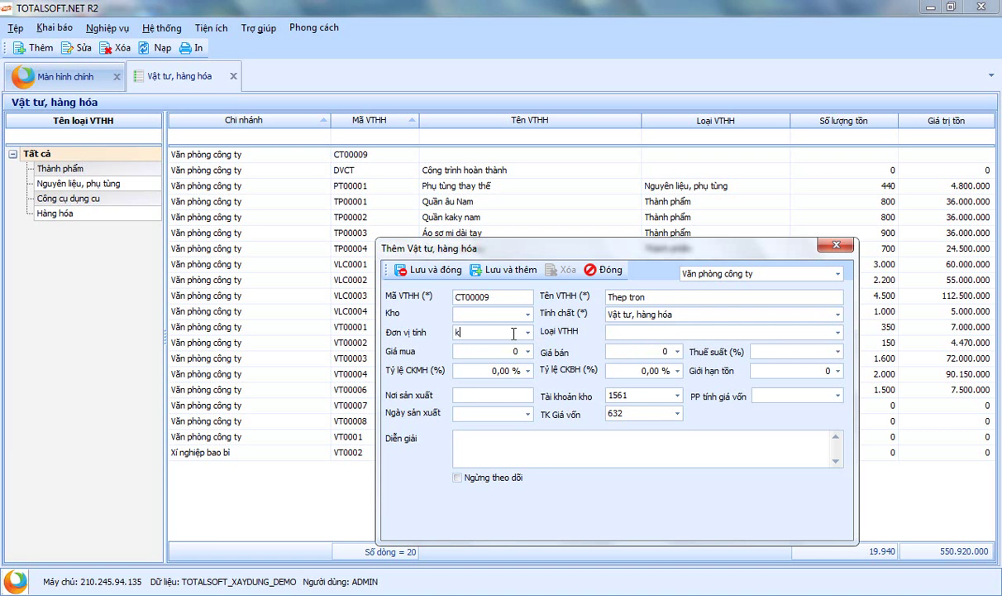
{"action": "type", "text": "kg"}
{"action": "left_click", "coordinate": [838, 332]}
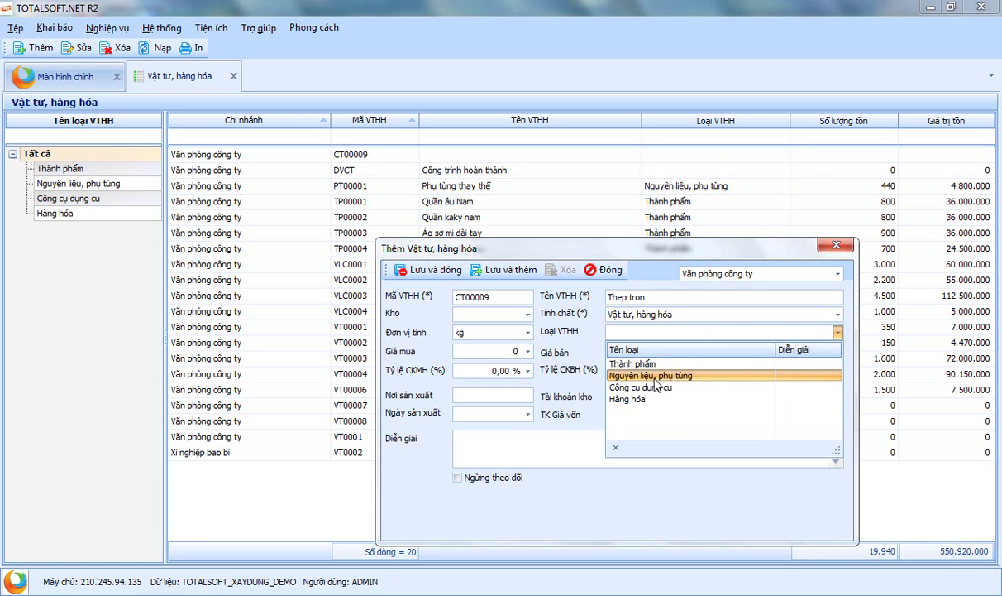
{"action": "left_click", "coordinate": [629, 374]}
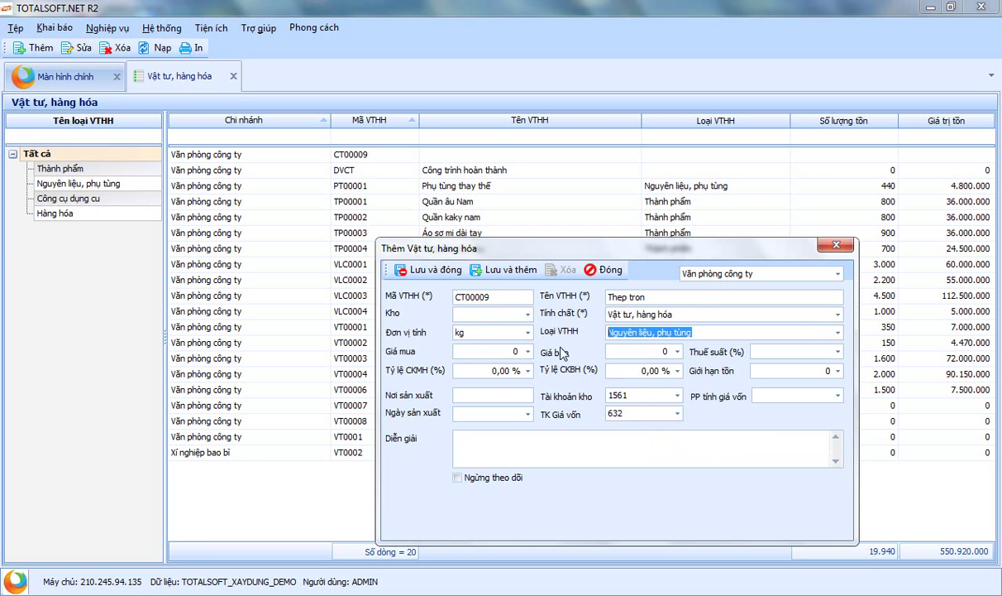
Set the item's purchase price and selling price to 0
{"action": "left_click", "coordinate": [460, 352]}
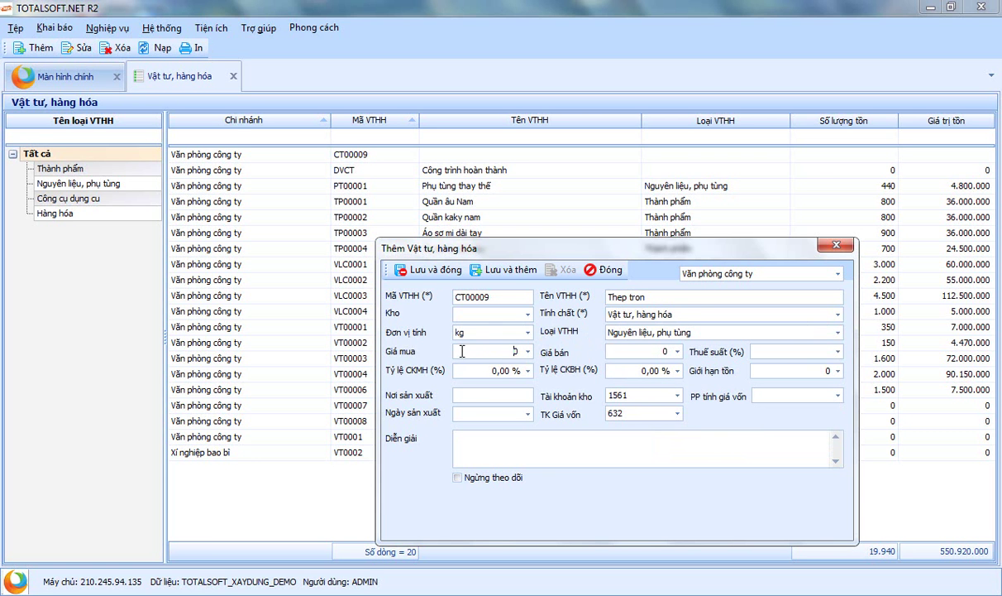
{"action": "left_click_drag", "start_coordinate": [512, 352], "coordinate": [534, 358]}
{"action": "left_click_drag", "start_coordinate": [588, 253], "coordinate": [503, 229]}
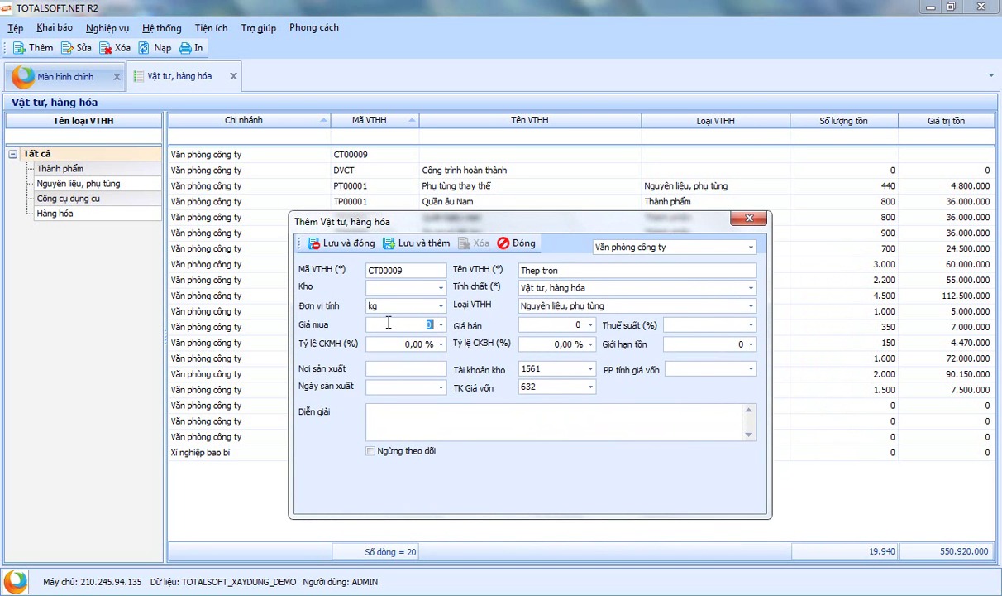
{"action": "left_click", "coordinate": [429, 324]}
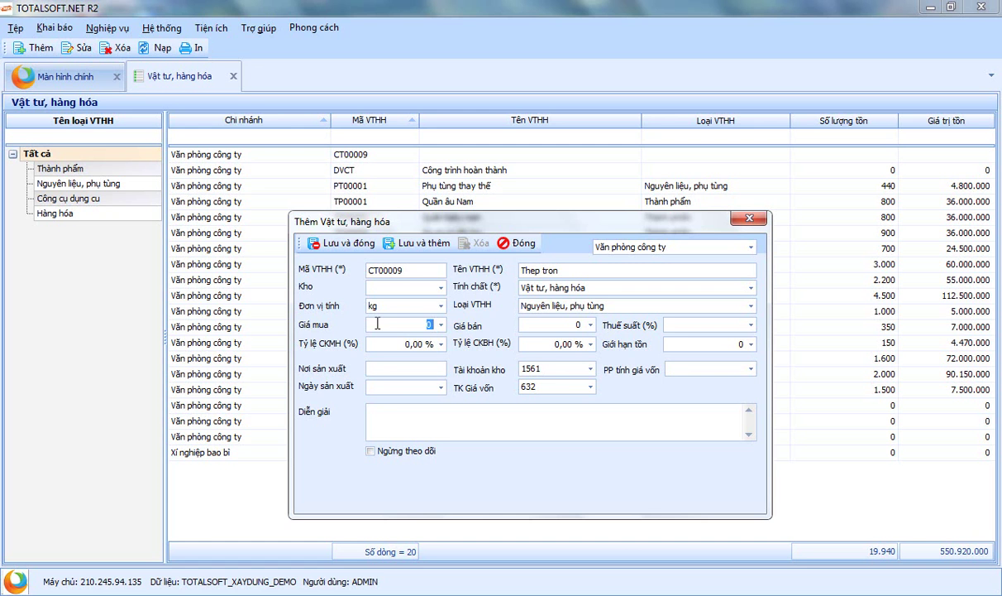
{"action": "left_click", "coordinate": [556, 328]}
{"action": "type", "text": "0"}
Set the item's tax rate to 10% and go over its purchase and sales discount rates
{"action": "left_click", "coordinate": [671, 326]}
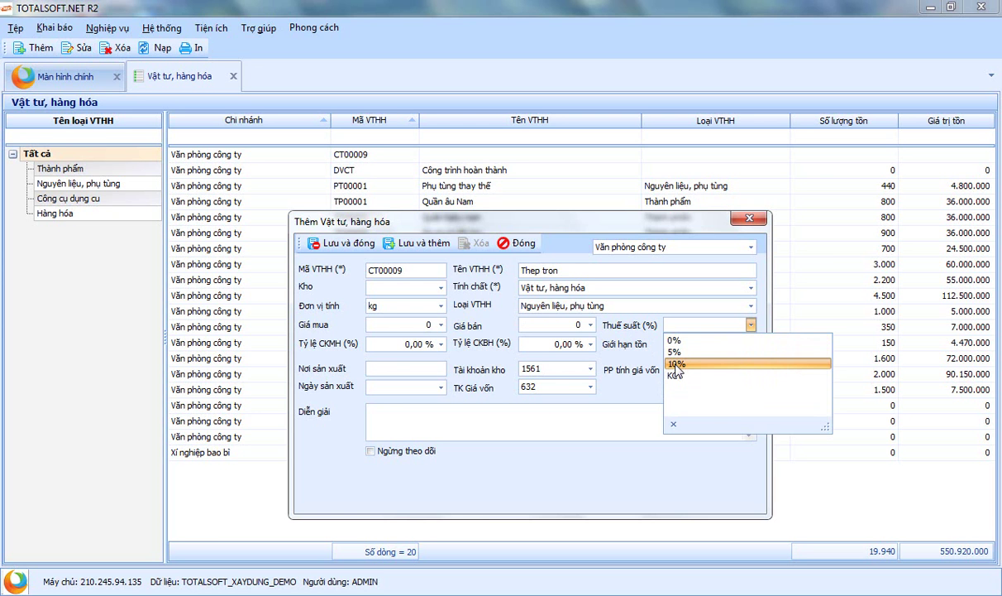
{"action": "left_click", "coordinate": [677, 365]}
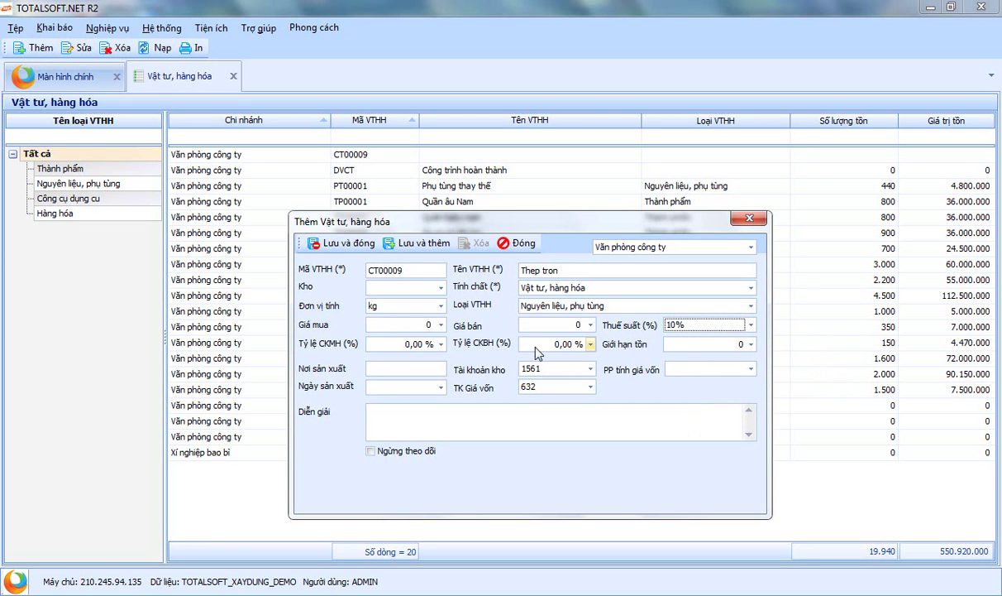
{"action": "left_click", "coordinate": [384, 343]}
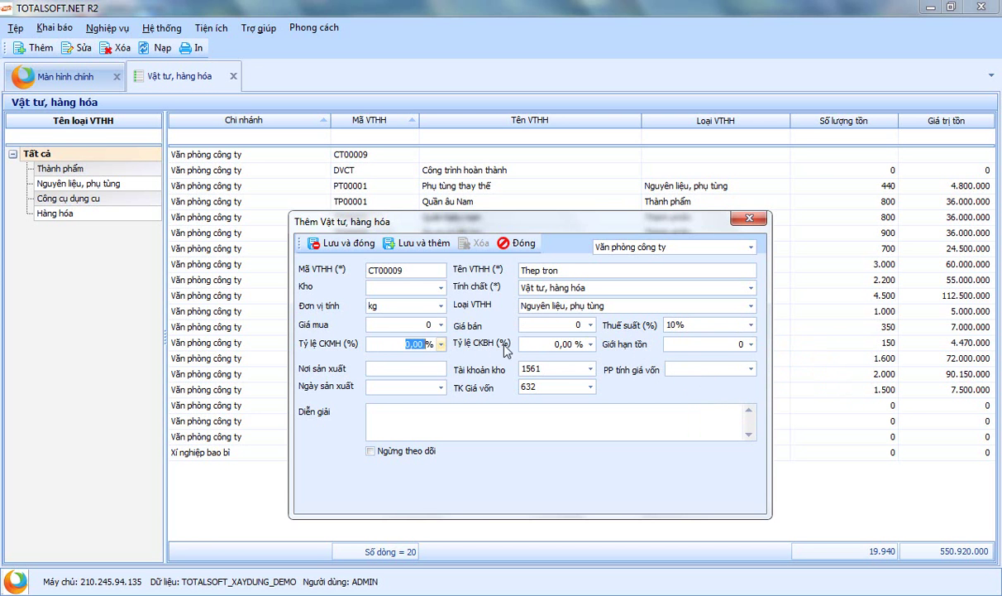
{"action": "left_click", "coordinate": [569, 347]}
Set the item's tax rate (Thuế suất) to 0%, leaving the stock limit and place of manufacture as they are
{"action": "left_click", "coordinate": [749, 326]}
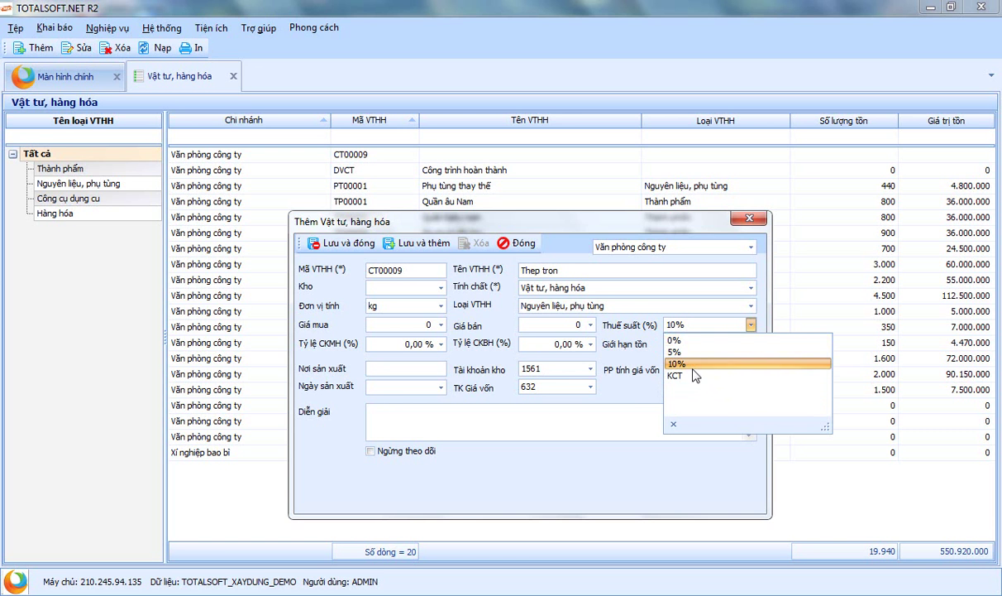
{"action": "left_click", "coordinate": [690, 342]}
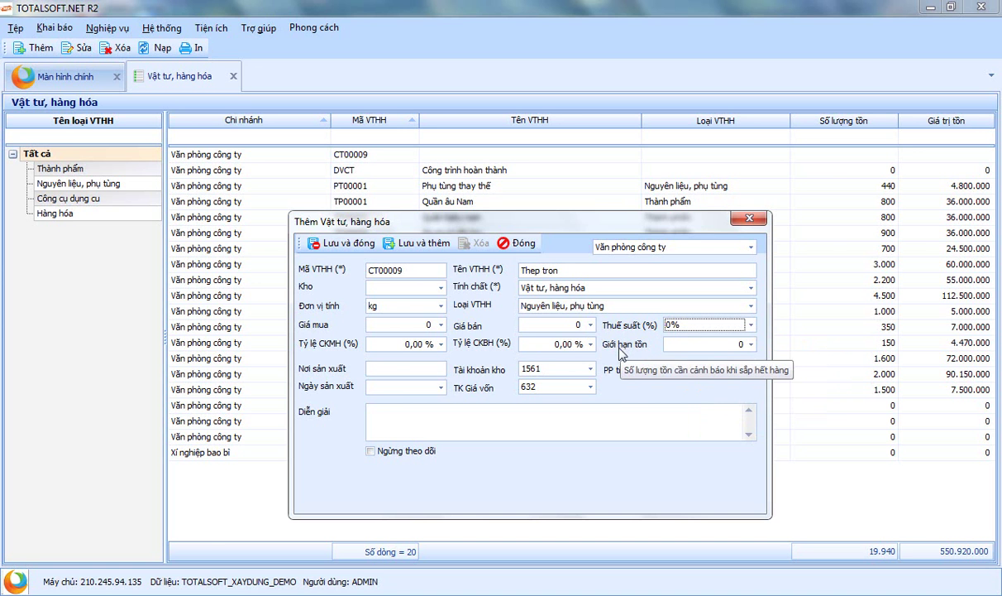
{"action": "key", "text": "Tab"}
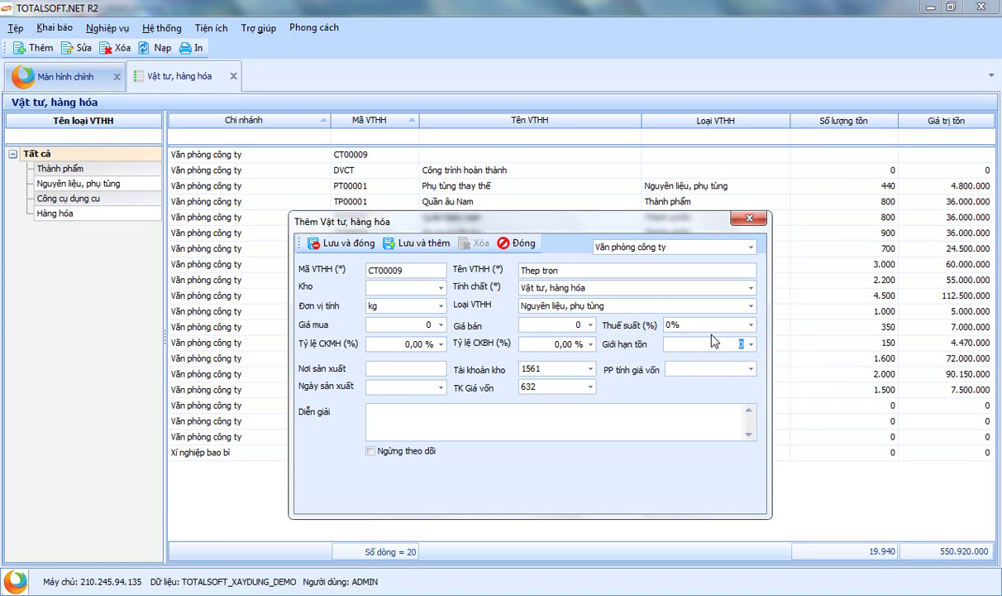
{"action": "left_click_drag", "start_coordinate": [509, 215], "coordinate": [512, 209]}
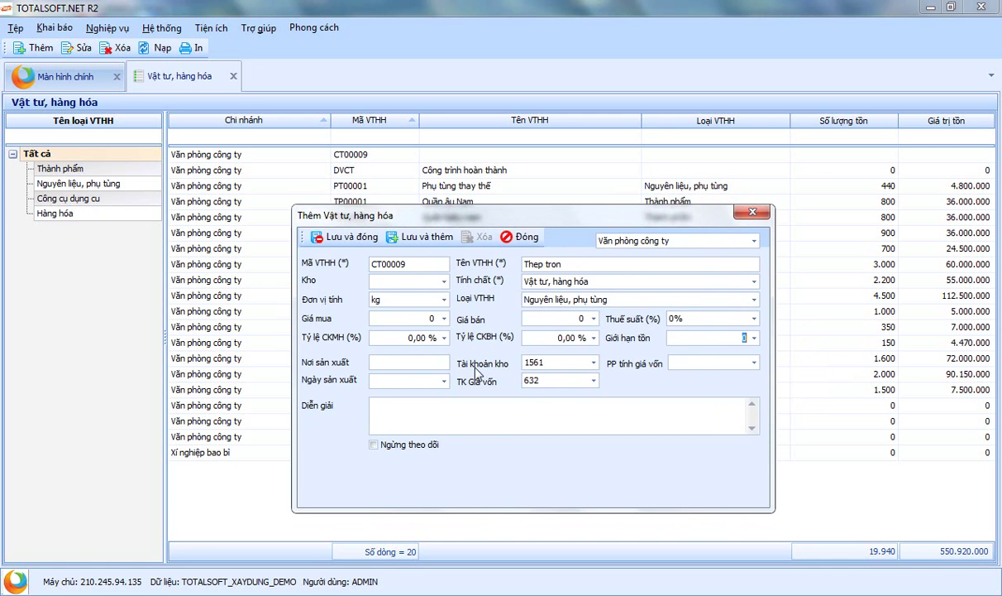
{"action": "left_click", "coordinate": [389, 364]}
Set the item's inventory account (Tài khoản kho) to 1521, Nguyên liệu, vật liệu chính
{"action": "left_click", "coordinate": [580, 364]}
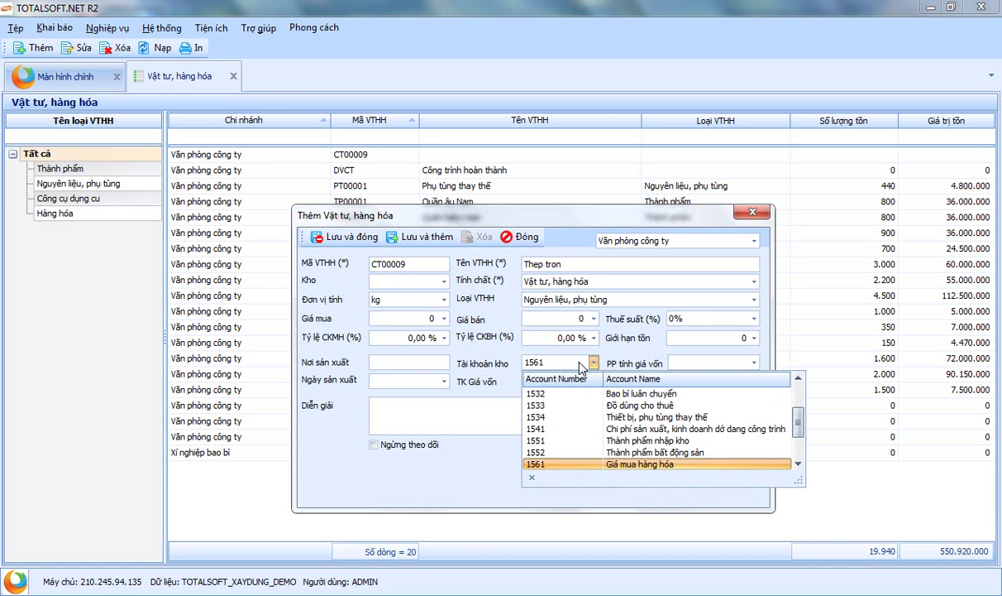
{"action": "left_click_drag", "start_coordinate": [802, 436], "coordinate": [798, 401]}
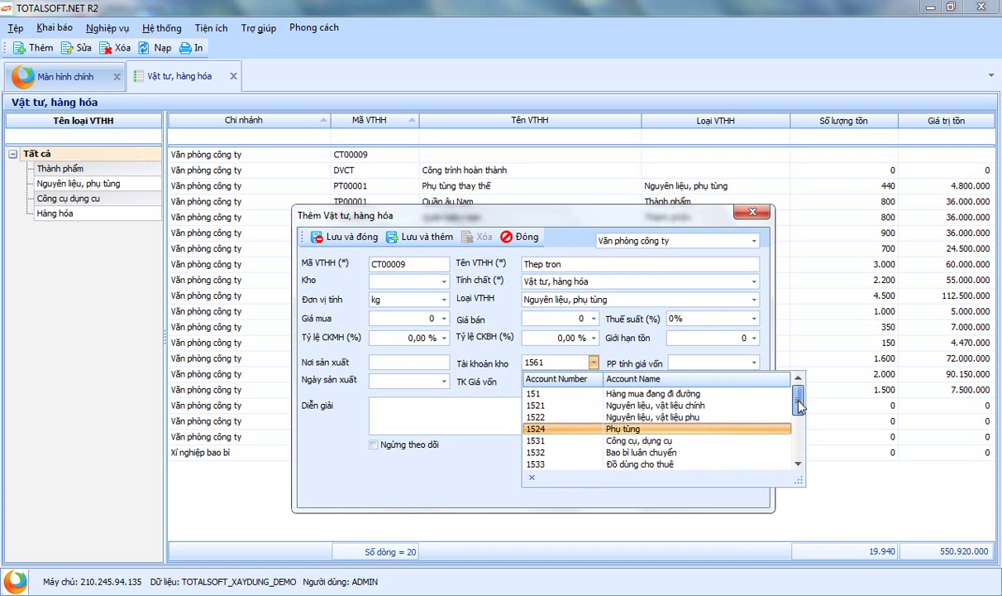
{"action": "left_click", "coordinate": [551, 407]}
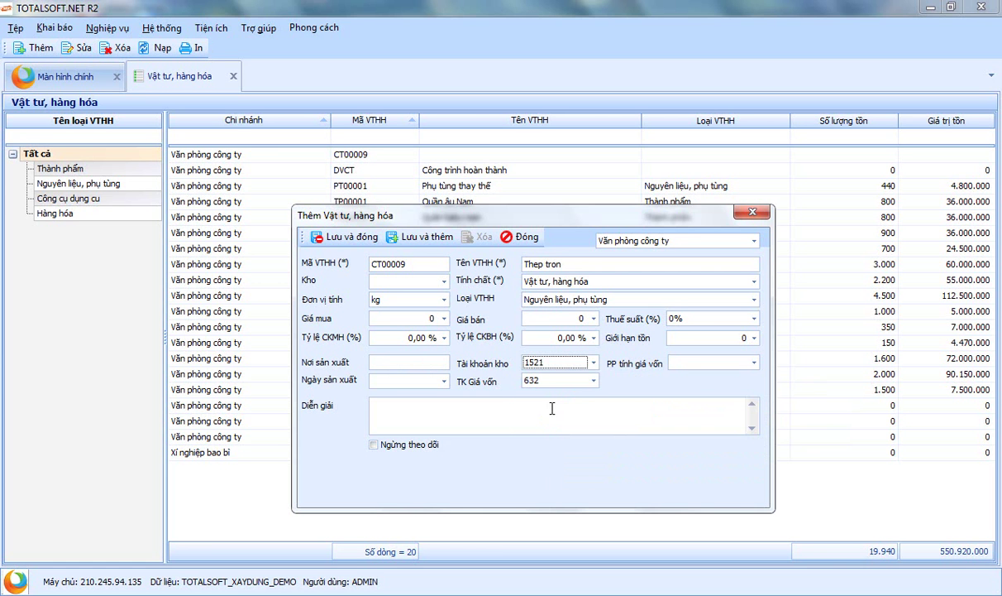
Set the item's costing method (PP tính giá vốn) to Bình quân cuối kỳ, dismissing the Kaspersky window
{"action": "left_click", "coordinate": [706, 364]}
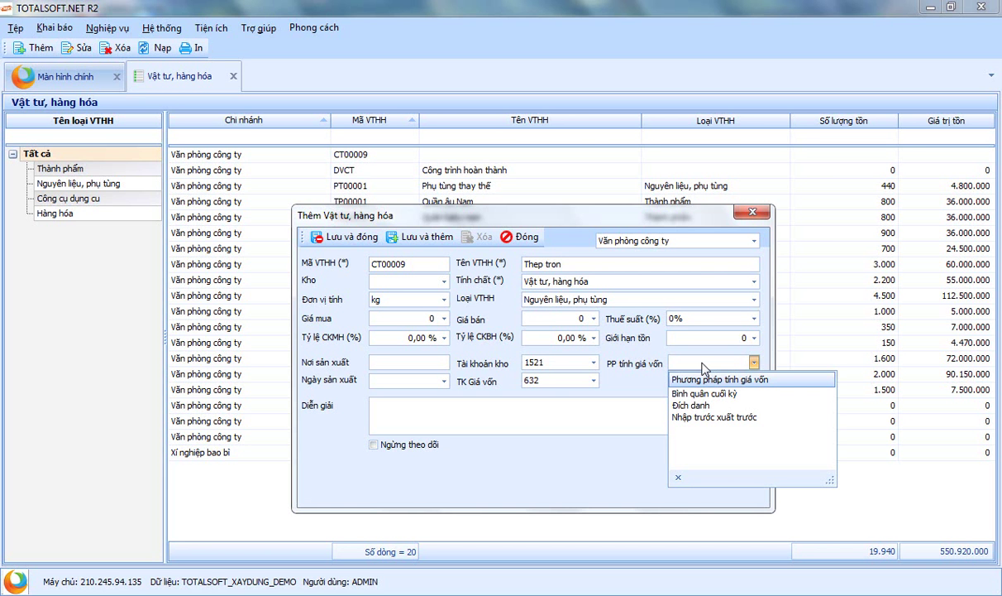
{"action": "left_click_drag", "start_coordinate": [500, 209], "coordinate": [472, 196]}
{"action": "left_click", "coordinate": [673, 344]}
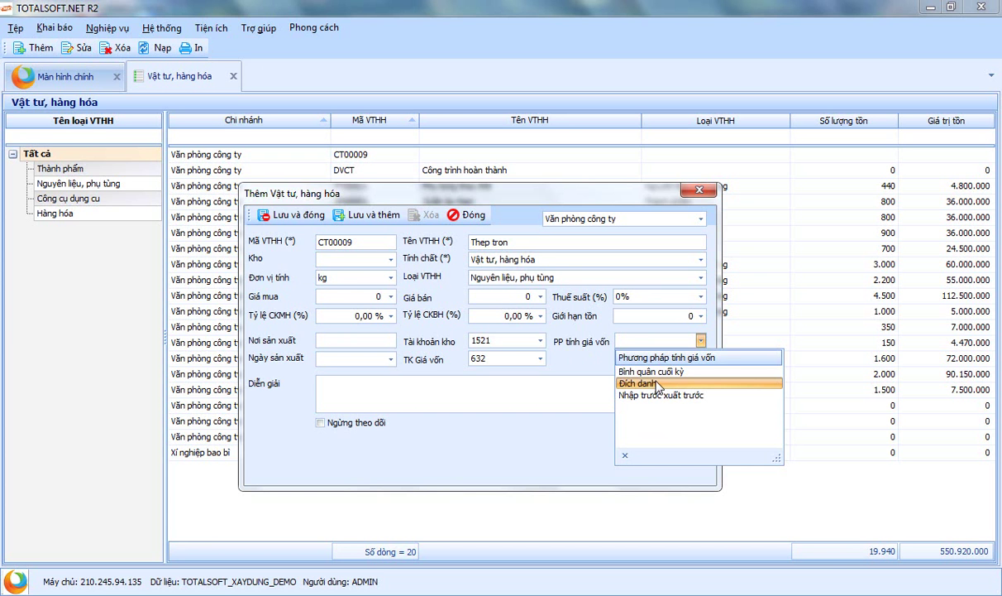
{"action": "key", "text": "Up"}
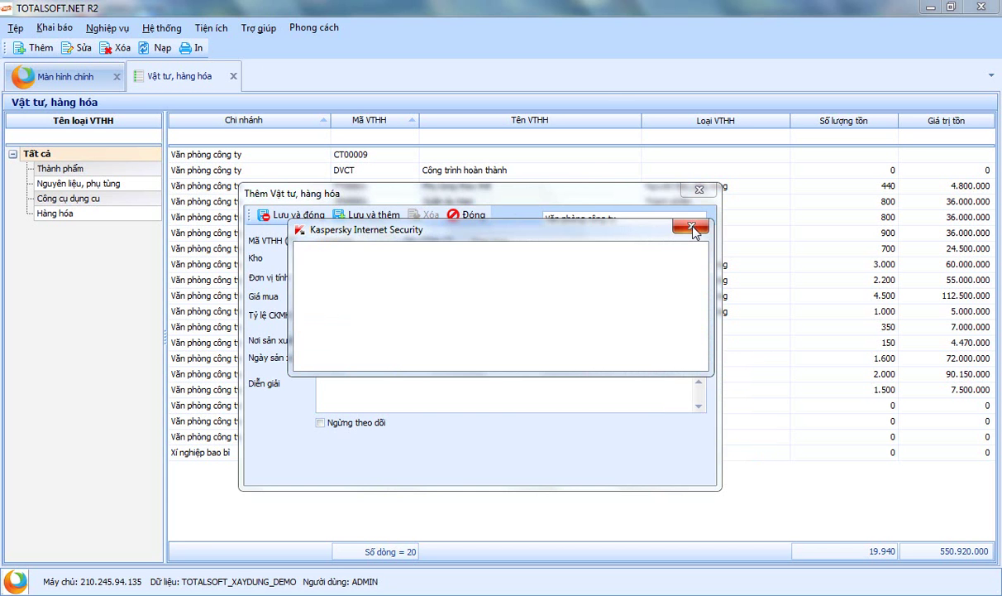
{"action": "left_click", "coordinate": [693, 228]}
{"action": "left_click", "coordinate": [682, 341]}
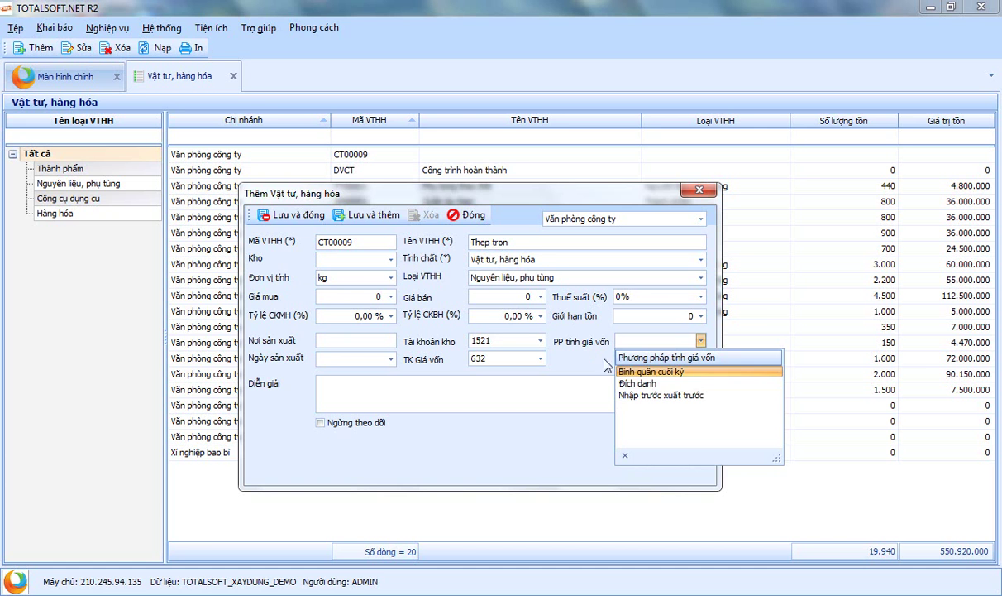
{"action": "left_click", "coordinate": [647, 373]}
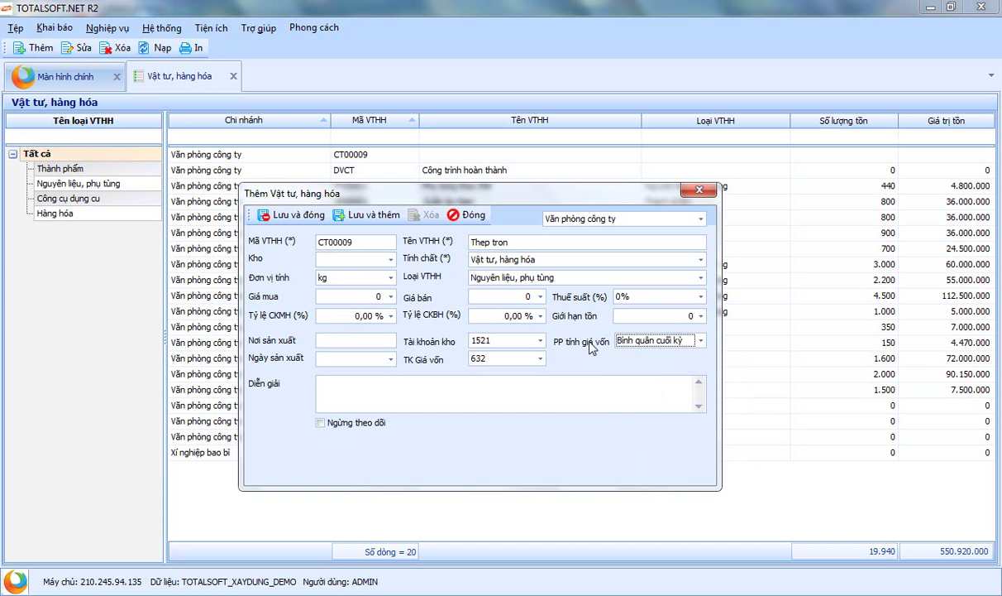
{"action": "left_click", "coordinate": [634, 348]}
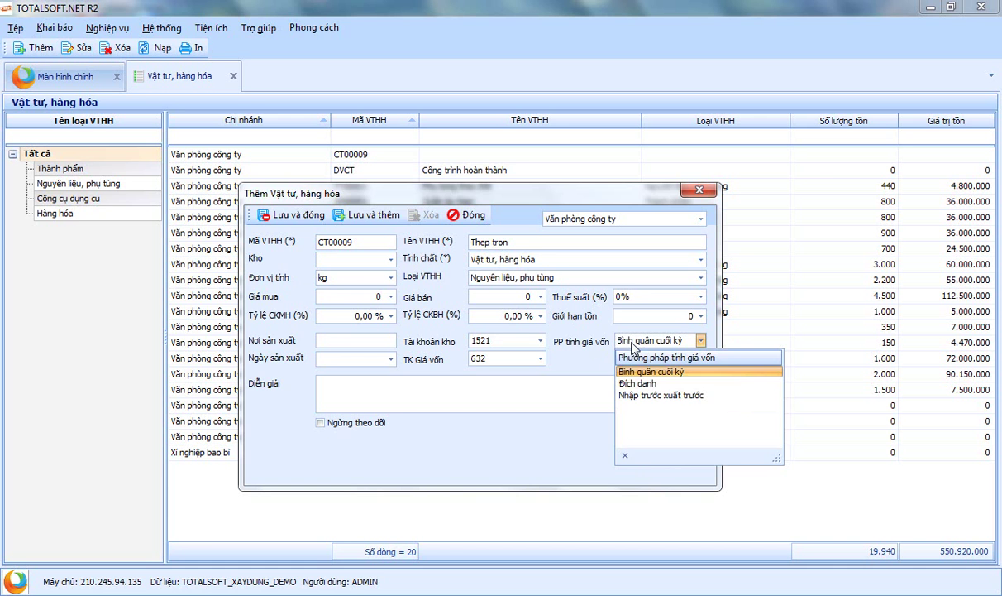
{"action": "left_click", "coordinate": [584, 353]}
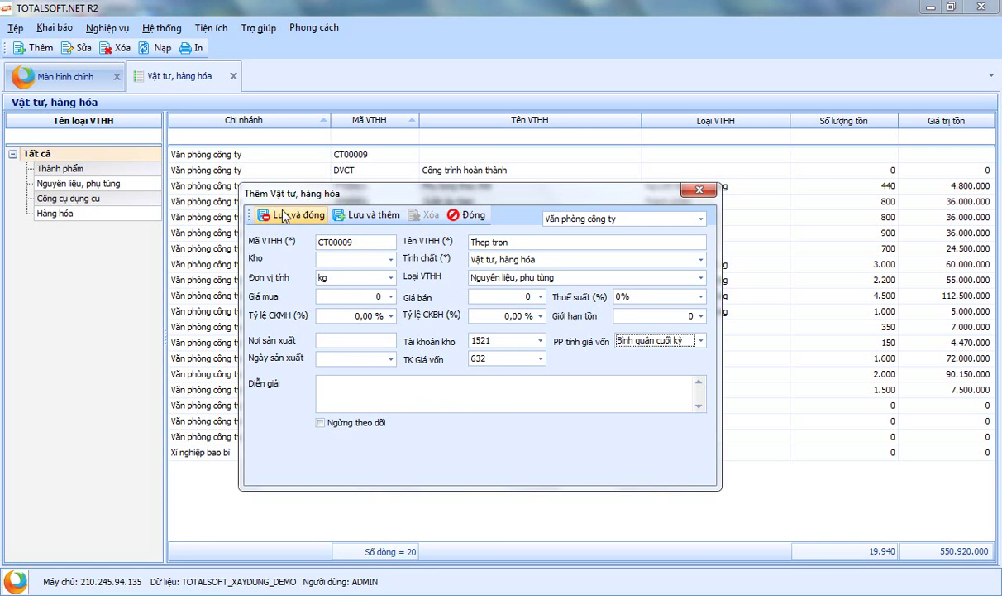
Keep 632 as the item's cost of goods account (TK Giá vốn), and save and close the record
{"action": "left_click", "coordinate": [540, 359]}
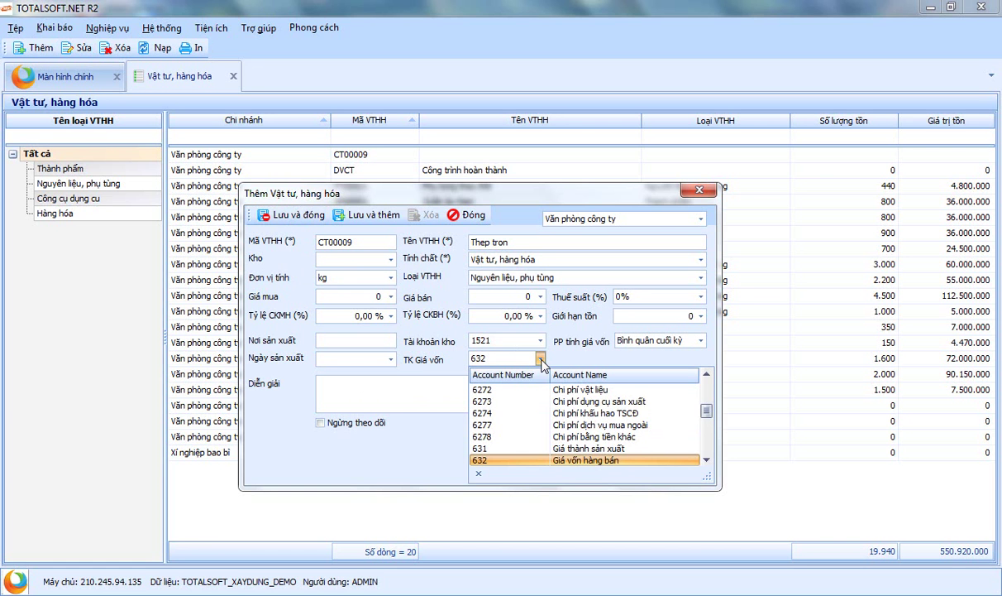
{"action": "left_click", "coordinate": [415, 333]}
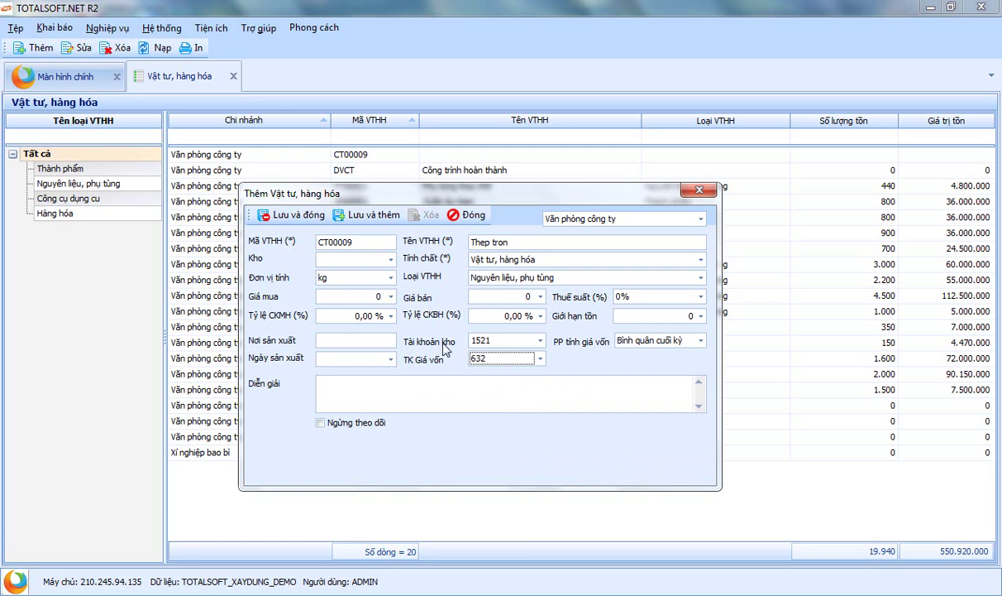
{"action": "mouse_move", "coordinate": [419, 325]}
{"action": "left_click", "coordinate": [296, 221]}
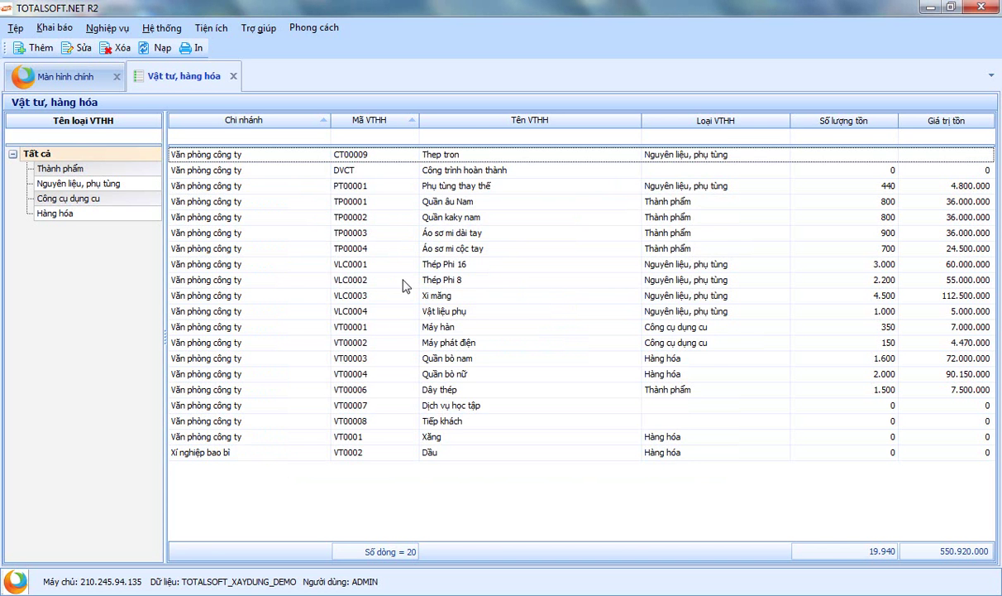